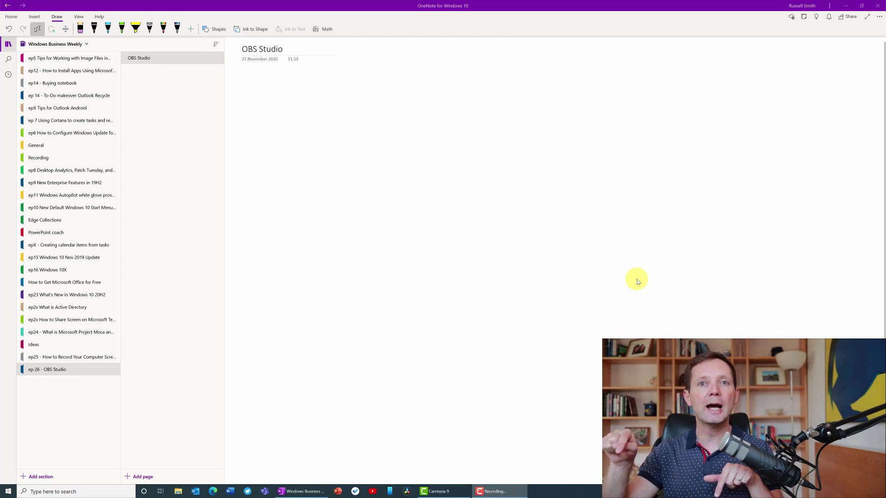
Step: Confirm Xbox Game Bar is switched On in Windows Settings, then bring up the Game Bar overlay
key("super+i")
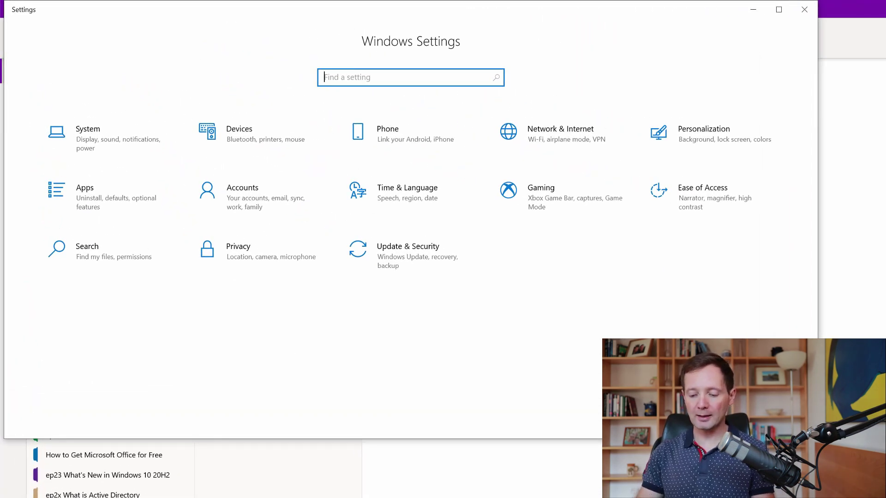
type("game bar")
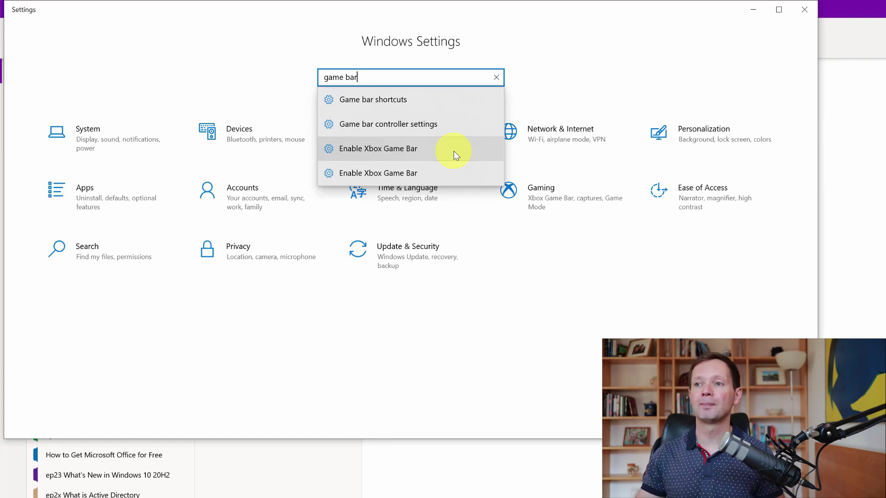
left_click(453, 151)
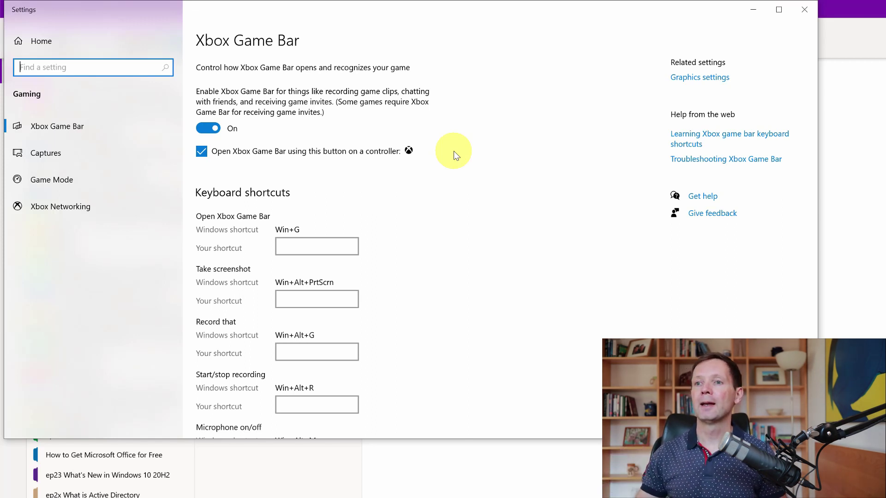
left_click(803, 13)
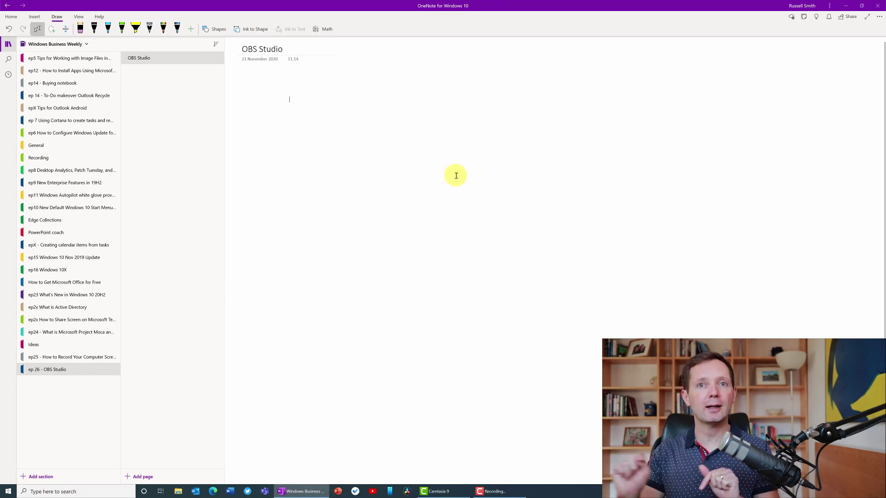
key("super+g")
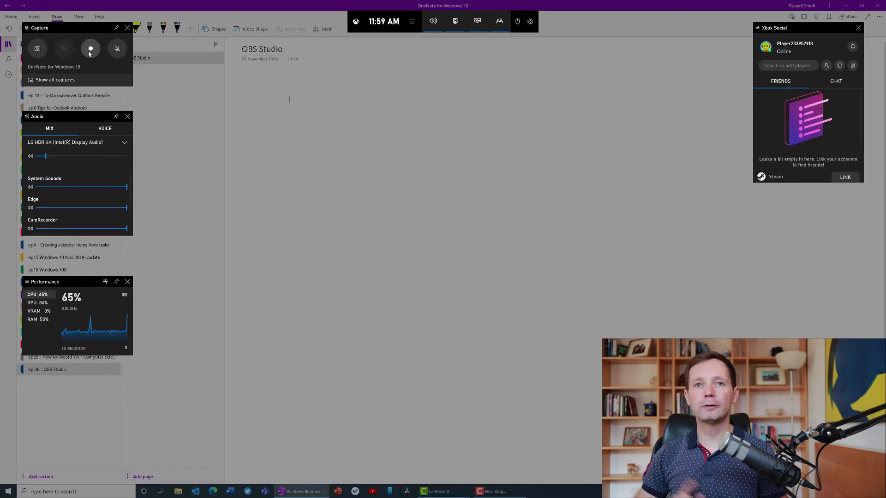
Step: Start recording the OneNote window from the Capture widget and dismiss the overlay
left_click(89, 52)
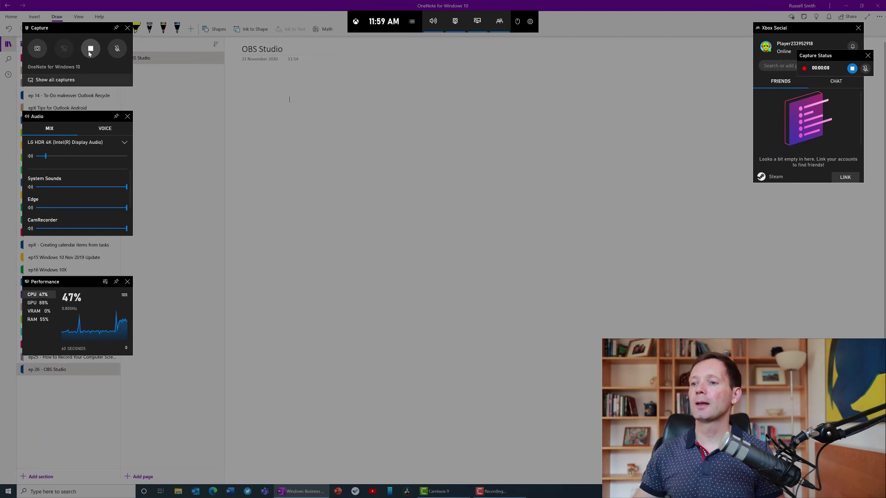
left_click(285, 178)
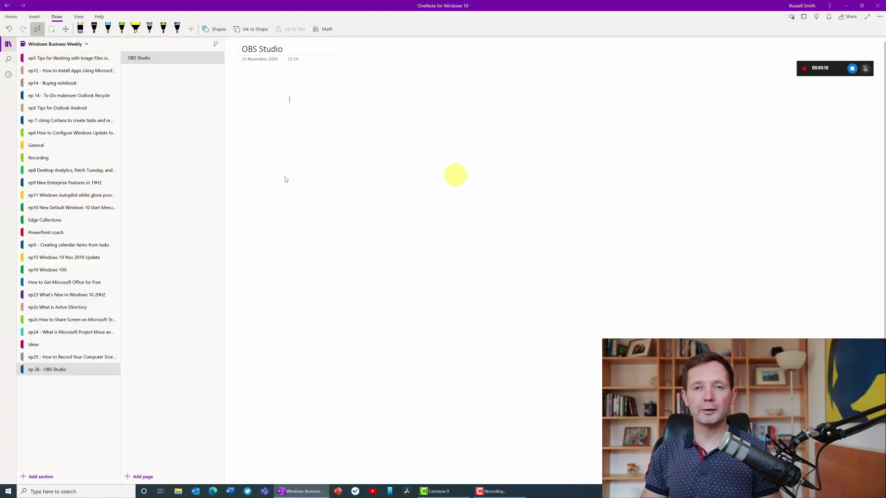
Step: Type the note "Test OBS Studio for next week's recording" and make the word Studio bold
type("Test")
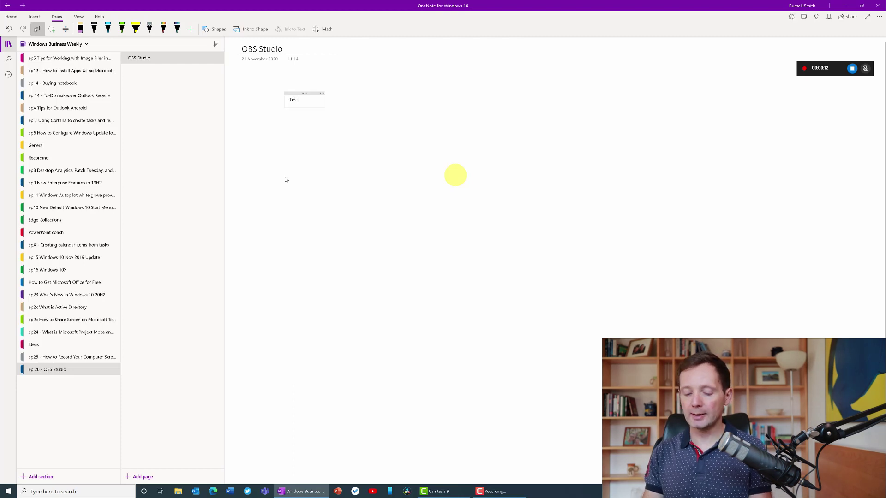
type(" OBS ")
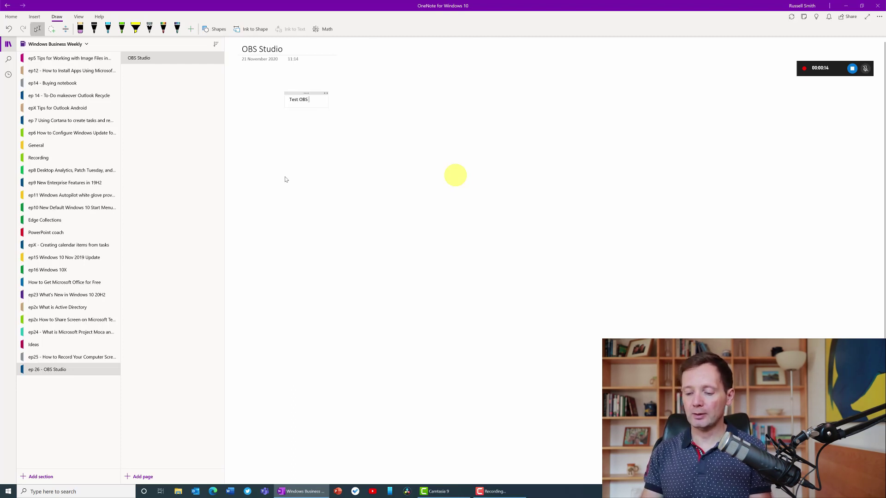
type("Studio ")
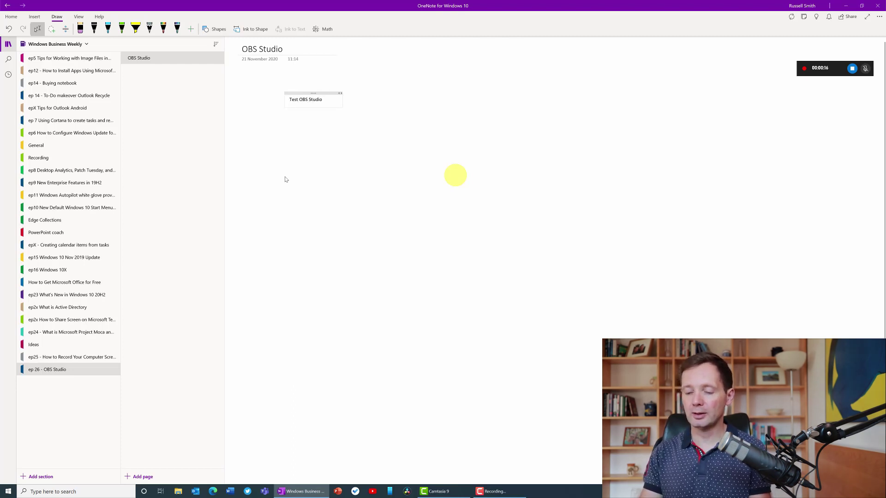
type("for next we")
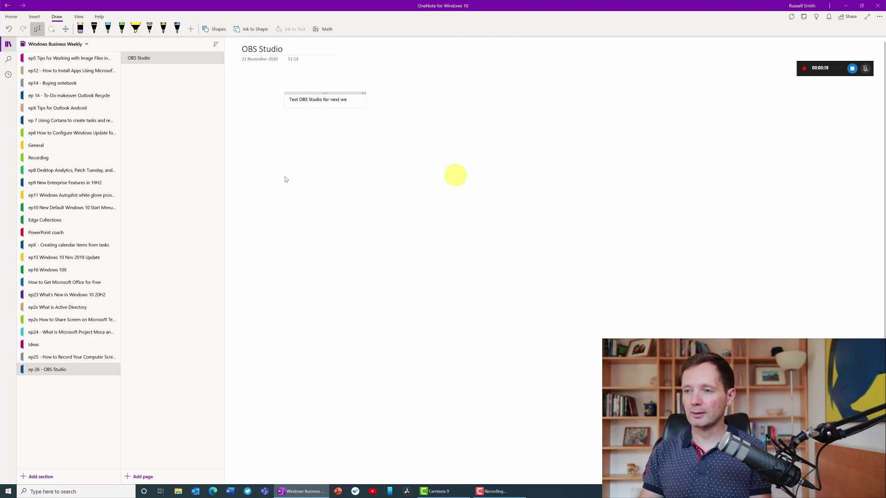
type("ek's recording")
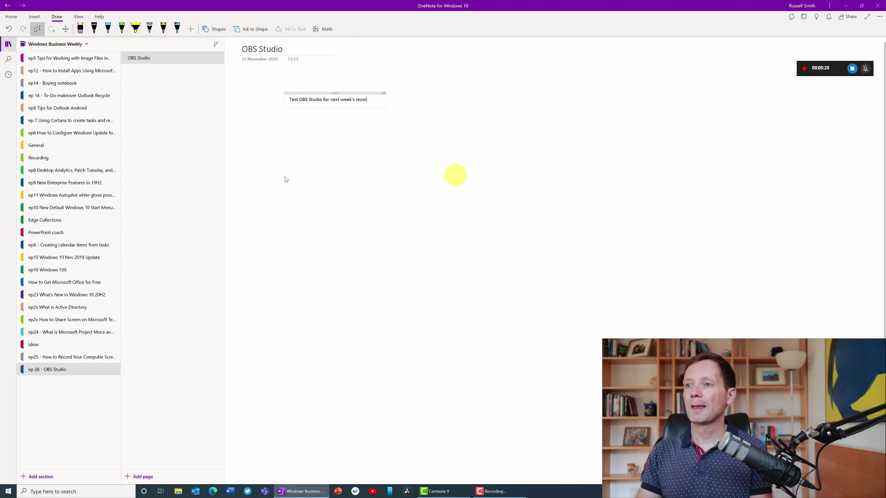
double_click(313, 100)
left_click(335, 91)
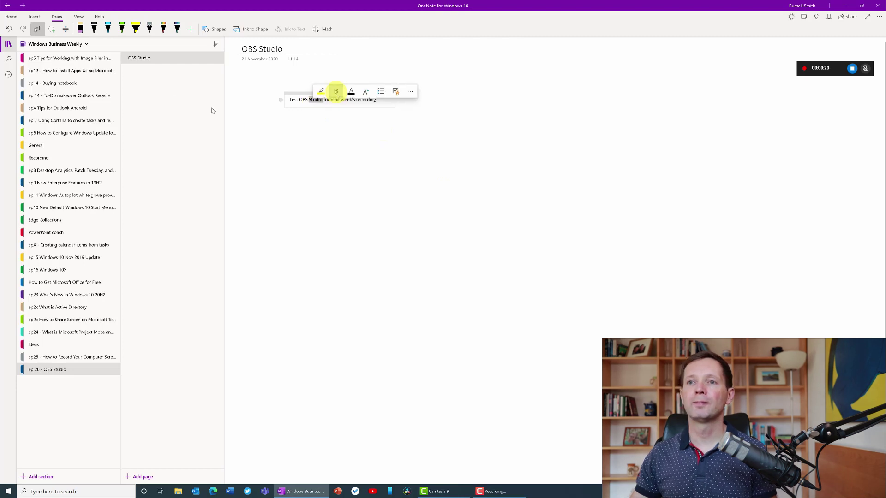
Step: Draw a freehand scribble below the note with the black pen, then stop the recording
left_click(94, 28)
mouse_move(439, 164)
left_mouse_down()
mouse_move(425, 124)
mouse_move(447, 275)
mouse_move(567, 201)
mouse_move(554, 336)
mouse_move(346, 180)
left_mouse_up()
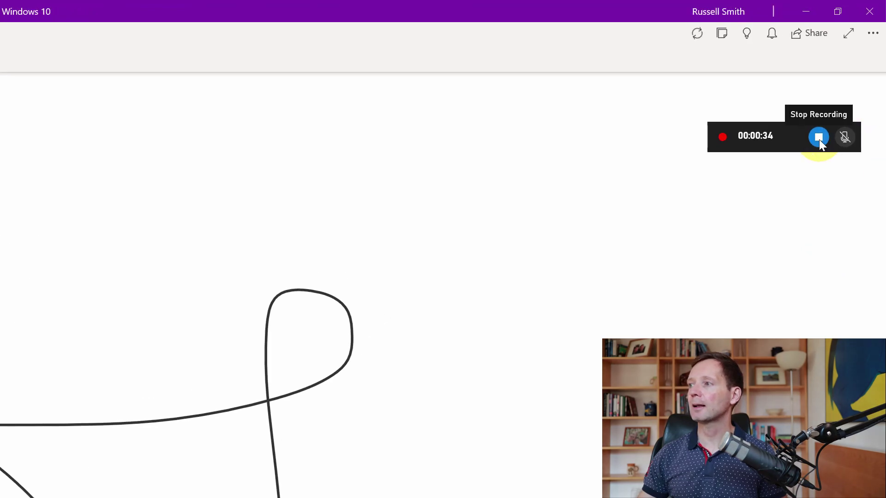
left_click(818, 139)
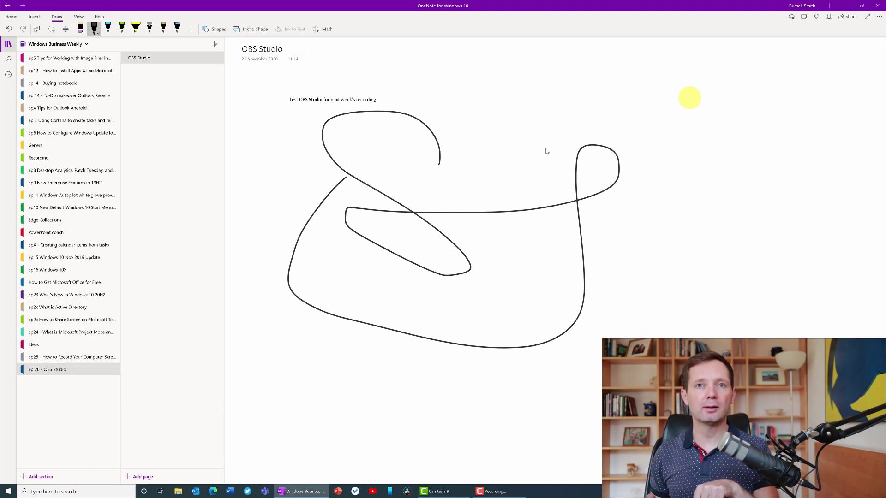
Step: Play the newest 38-second OneNote clip in the Gallery, seeking ahead to the scribble, and keep its name
key("super+g")
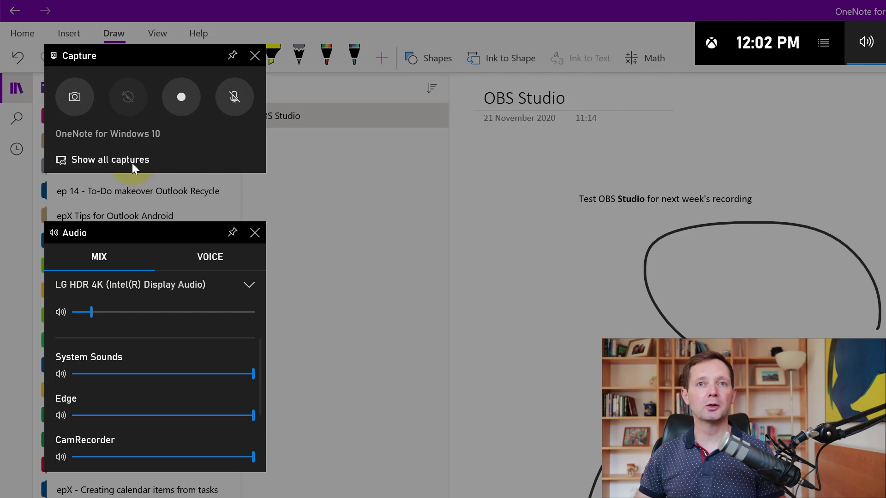
left_click(132, 163)
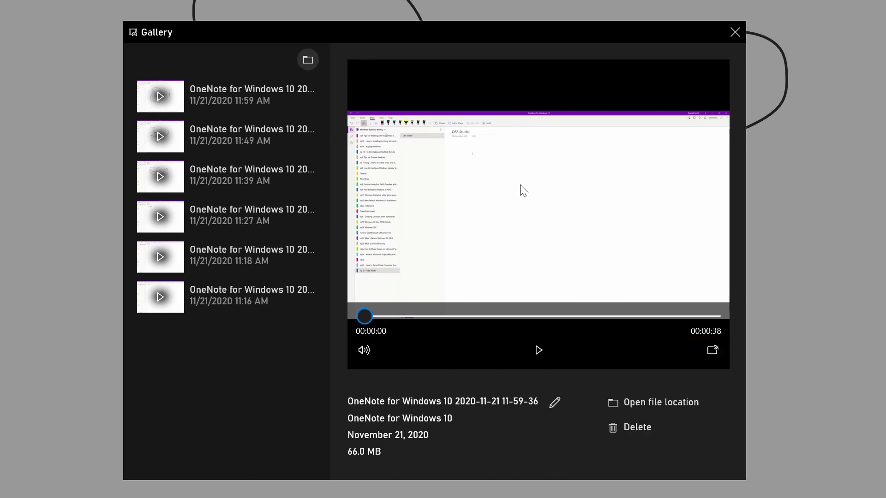
left_click(539, 347)
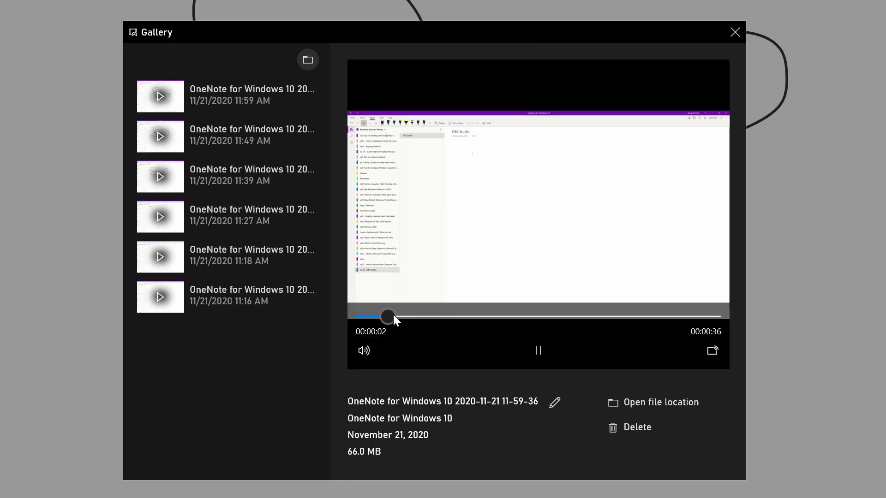
left_click_drag(392, 316, 558, 316)
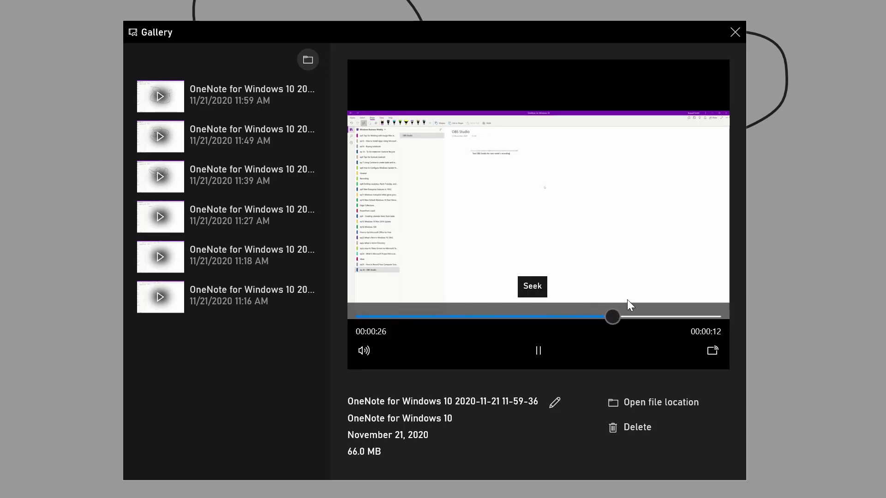
left_click_drag(627, 299, 643, 298)
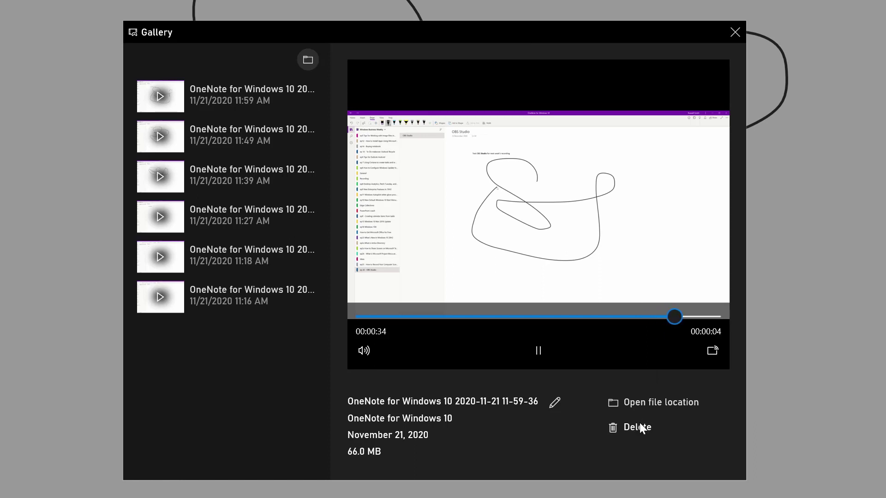
left_click(560, 401)
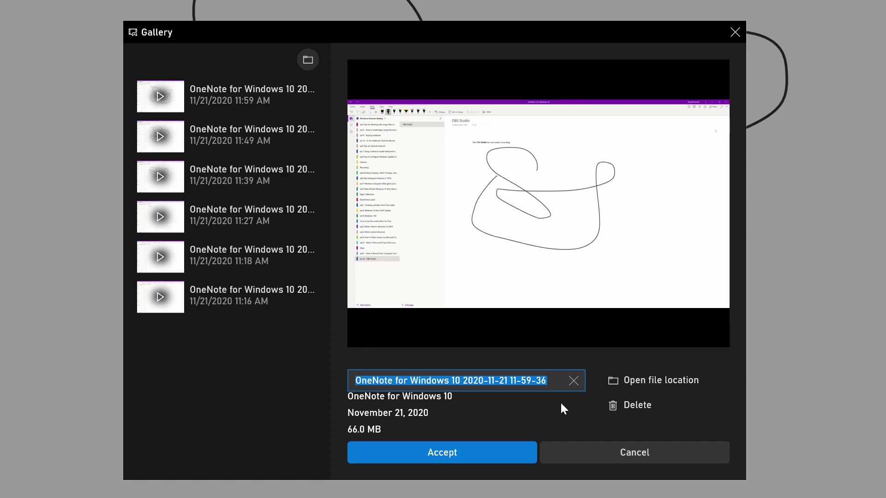
left_click(588, 450)
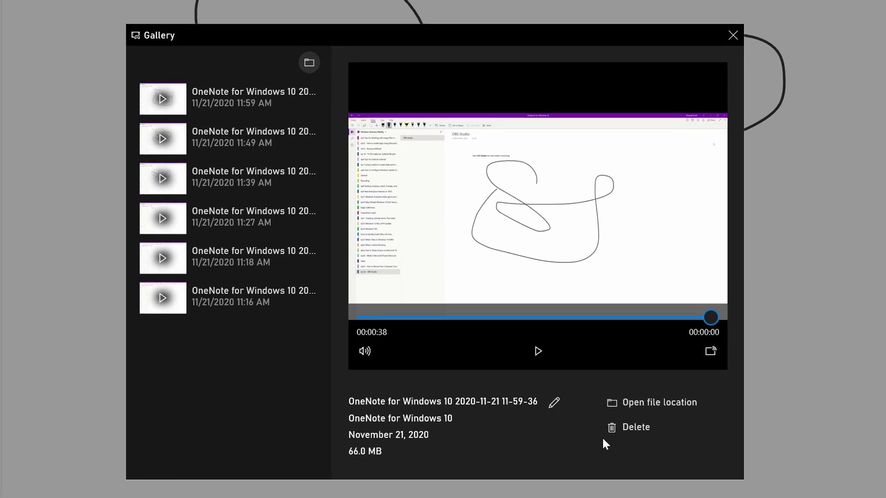
Step: Show the clip in the Videos Captures folder, then close File Explorer
left_click(604, 407)
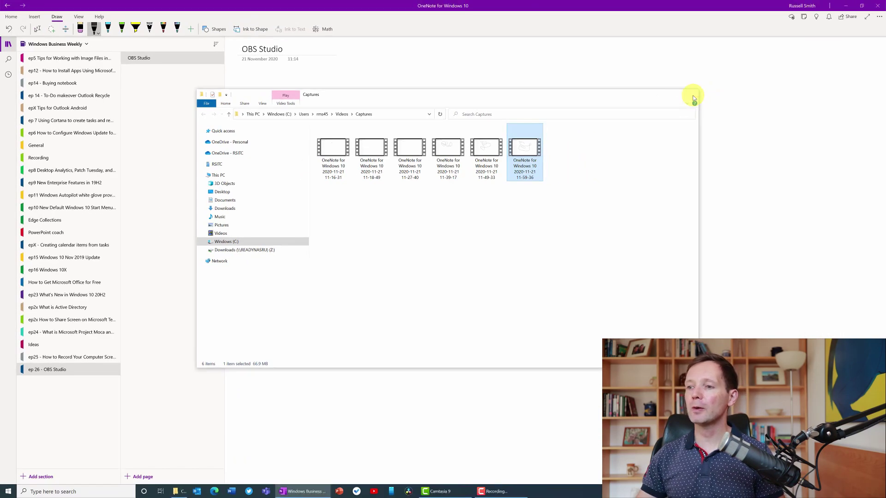
left_click(693, 98)
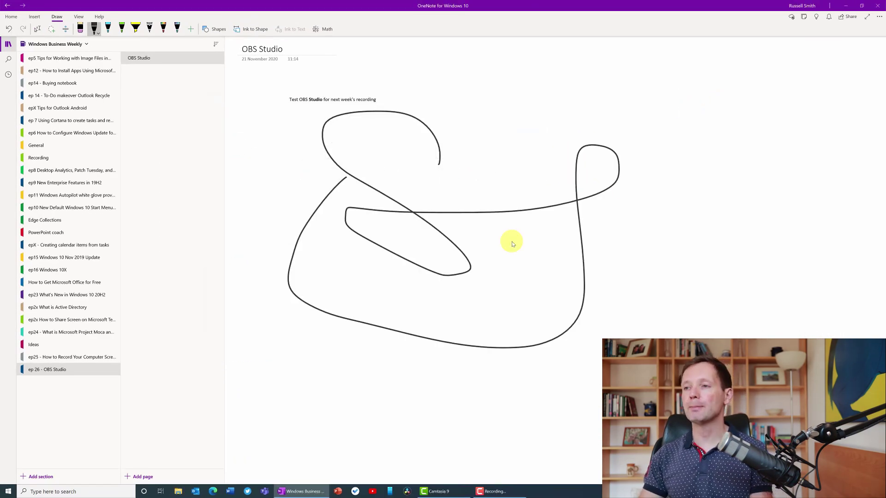
Step: Close the Gallery widget and open Game Bar settings, viewing the Capturing and Shortcuts pages
key("super+g")
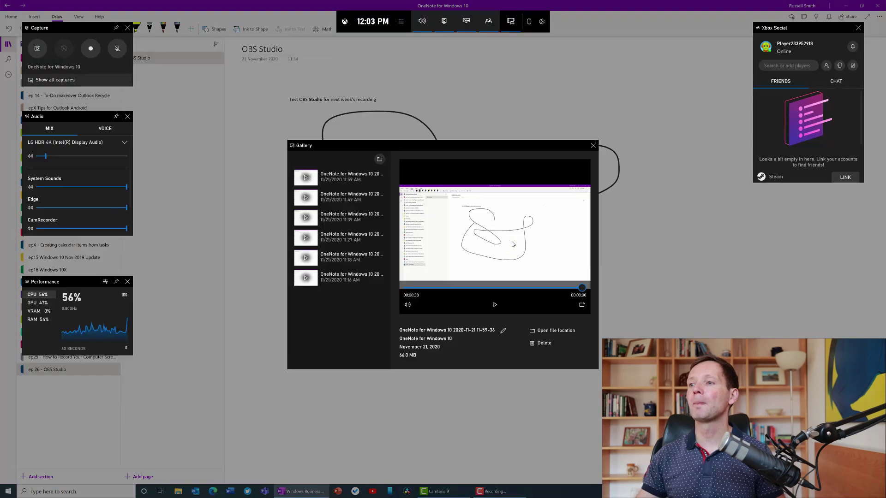
left_click(593, 145)
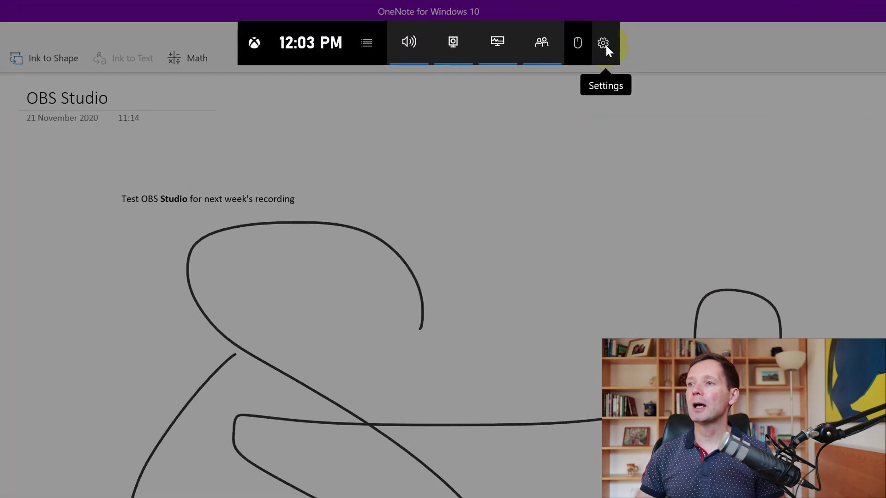
left_click(604, 44)
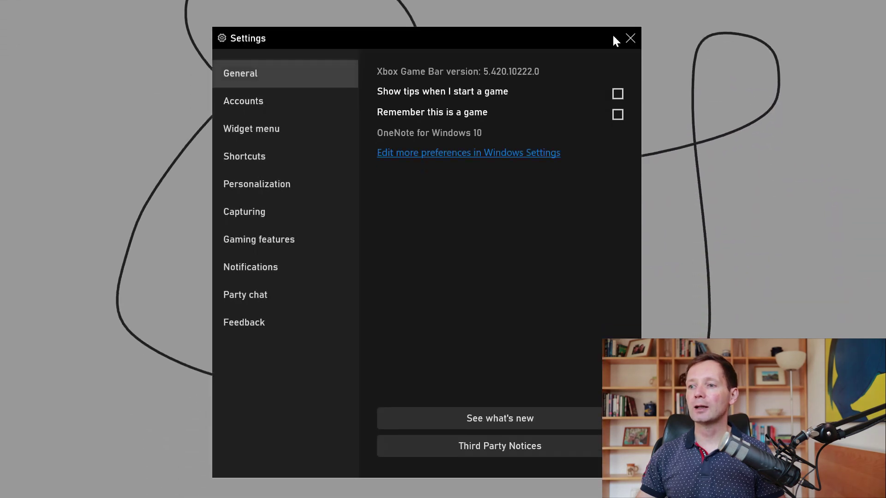
left_click(269, 211)
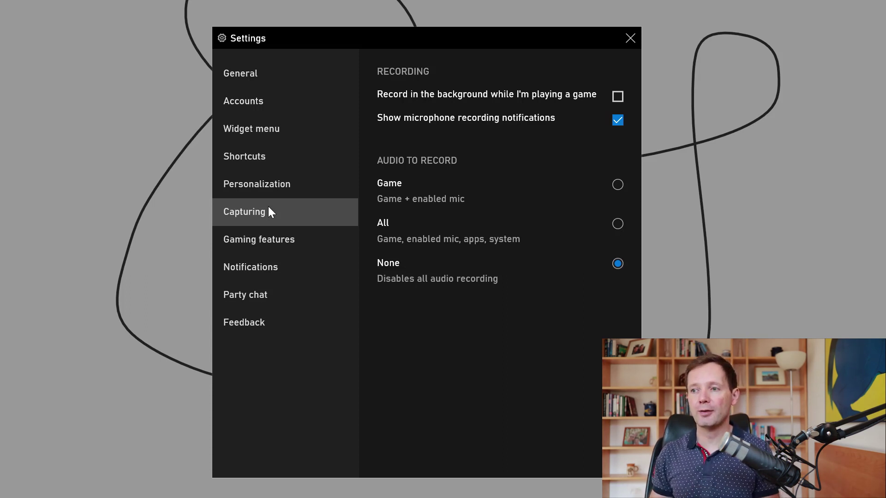
left_click(255, 159)
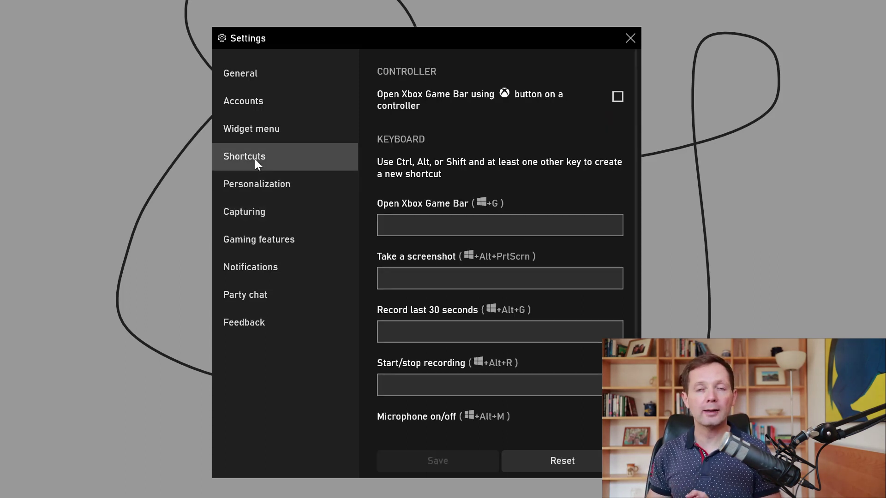